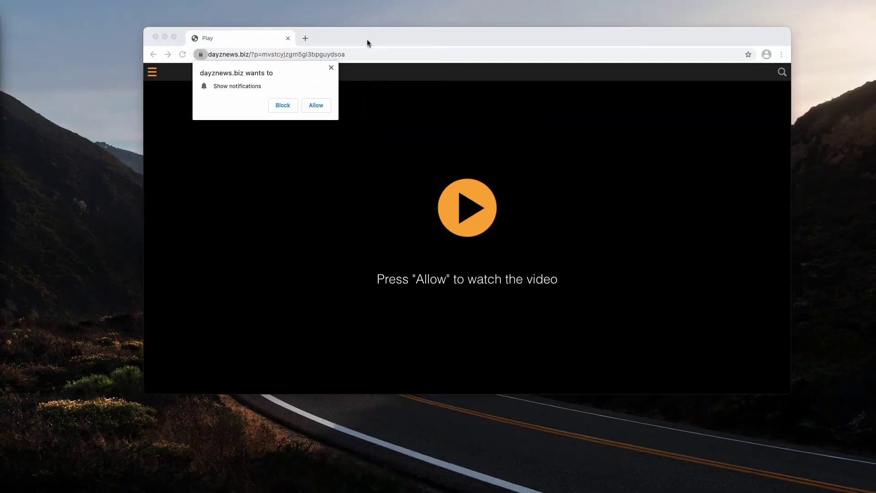
Allow dayznews.biz to show notifications and open a new blank tab.
drag(367, 38, 353, 56)
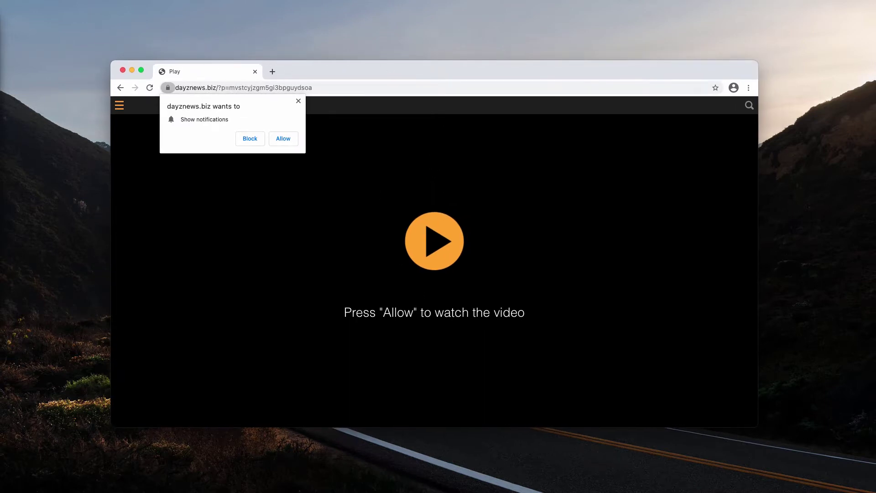
click(293, 142)
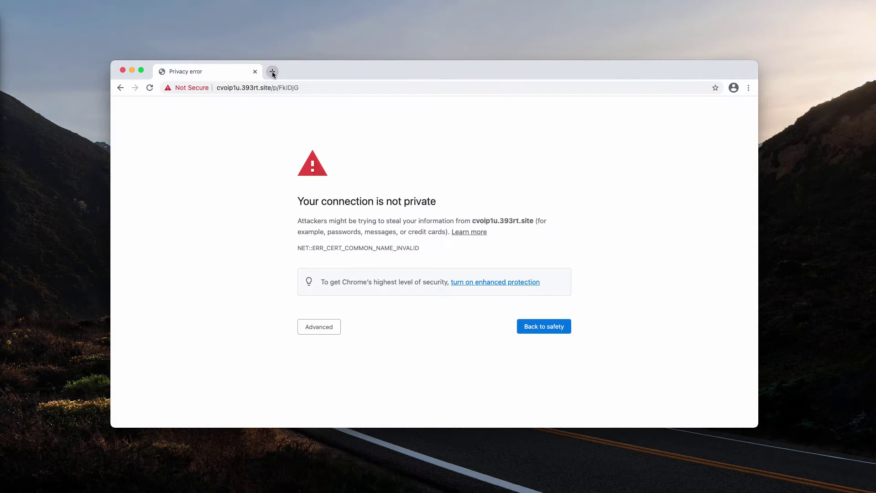
click(271, 71)
Proceed past the privacy warning to the unsafe site, then close the 502 Bad Gateway tab.
click(241, 74)
click(324, 332)
click(384, 397)
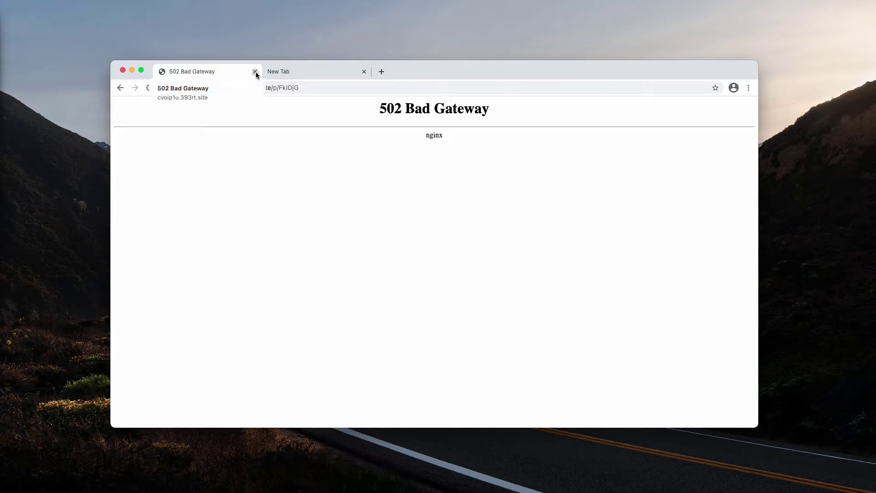
click(255, 73)
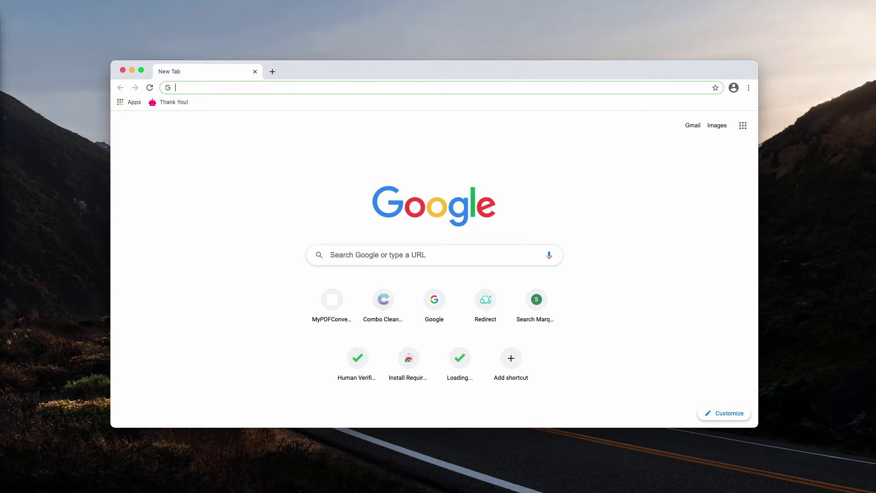
Go to Chrome Settings > Privacy and security > Site Settings > Notifications.
click(749, 89)
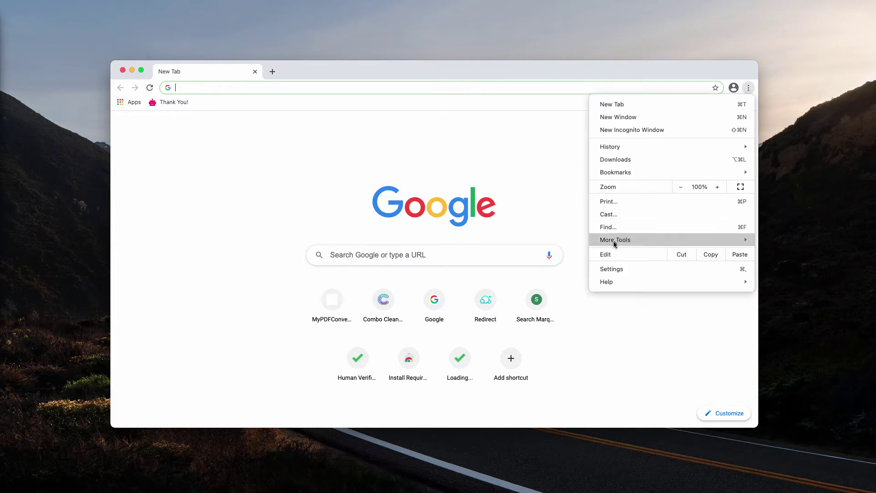
click(623, 270)
scroll(444, 287, down, 2)
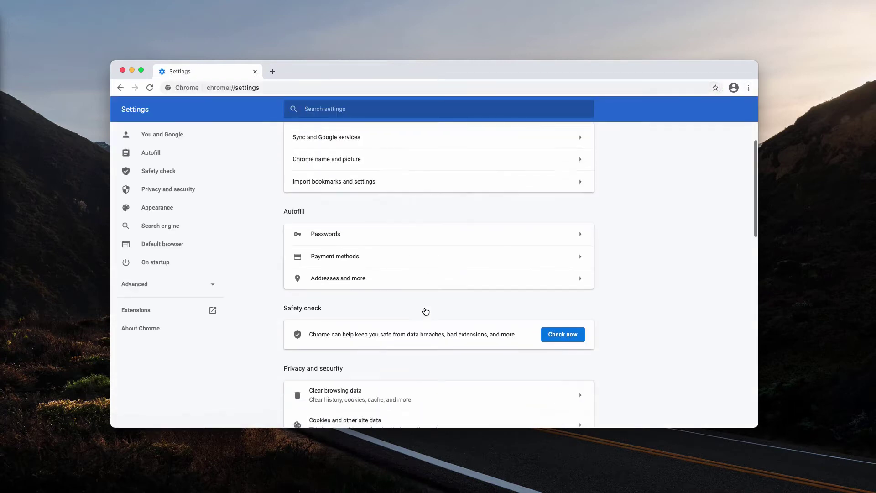
scroll(411, 328, down, 4)
scroll(362, 308, down, 1)
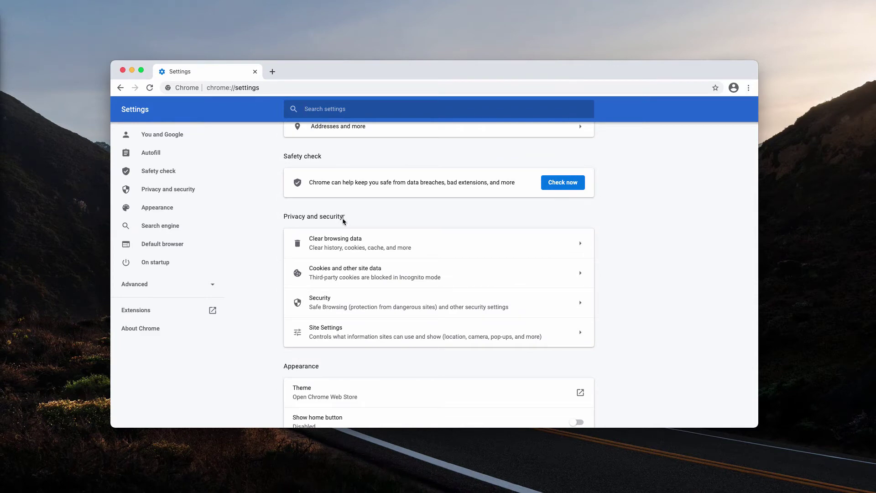
click(325, 336)
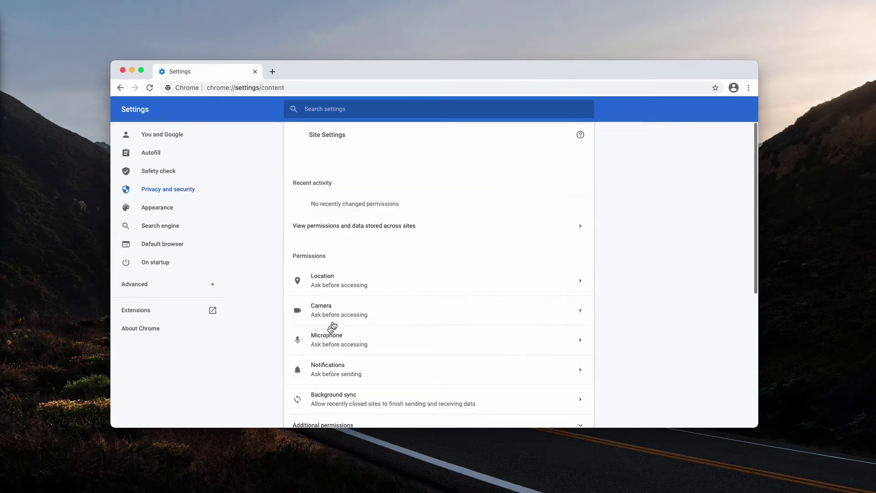
scroll(349, 305, down, 2)
scroll(342, 294, down, 2)
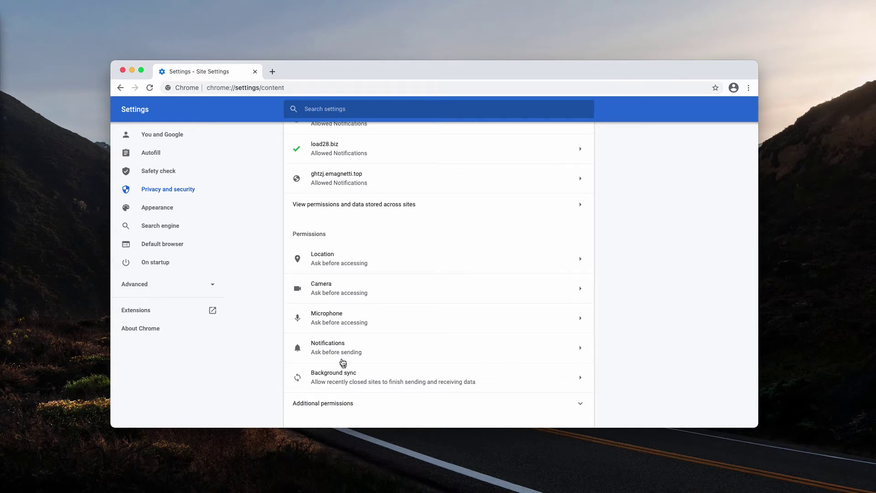
click(333, 347)
scroll(326, 274, down, 2)
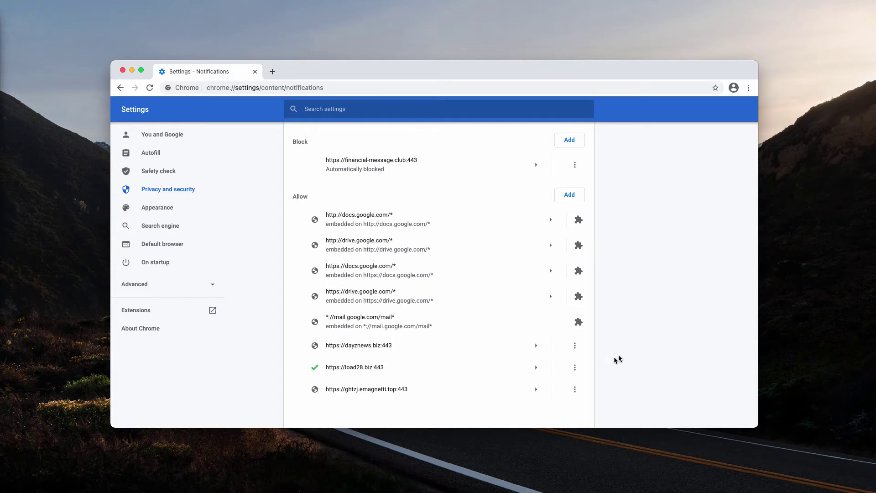
Remove dayznews.biz, load28.biz, ghtzj.emagnetti.top and financial-message.club from the notification lists.
click(576, 346)
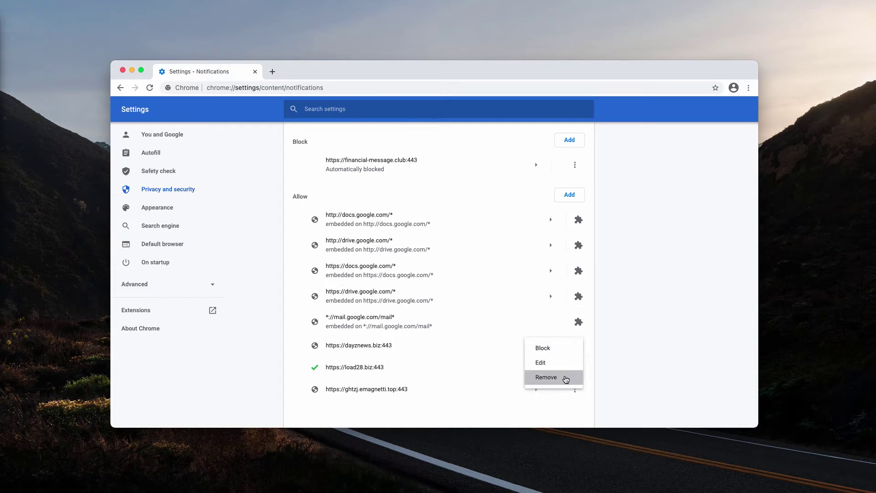
click(565, 377)
click(575, 367)
click(561, 399)
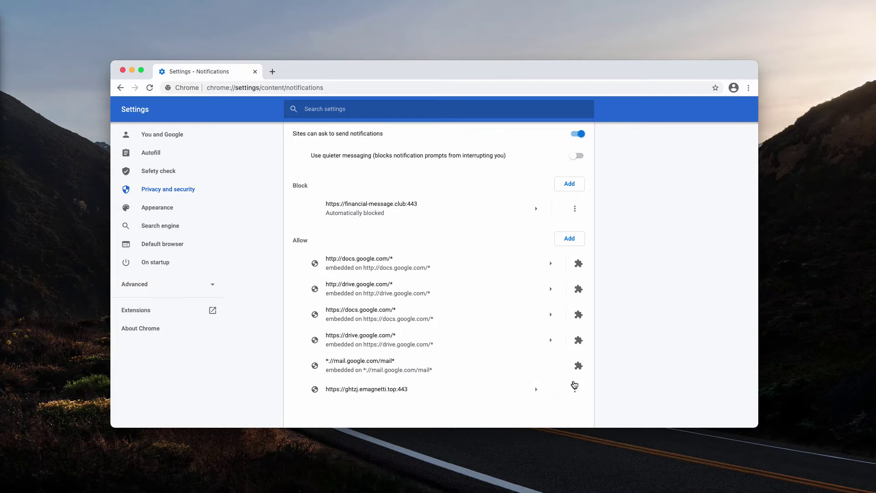
click(574, 386)
click(565, 395)
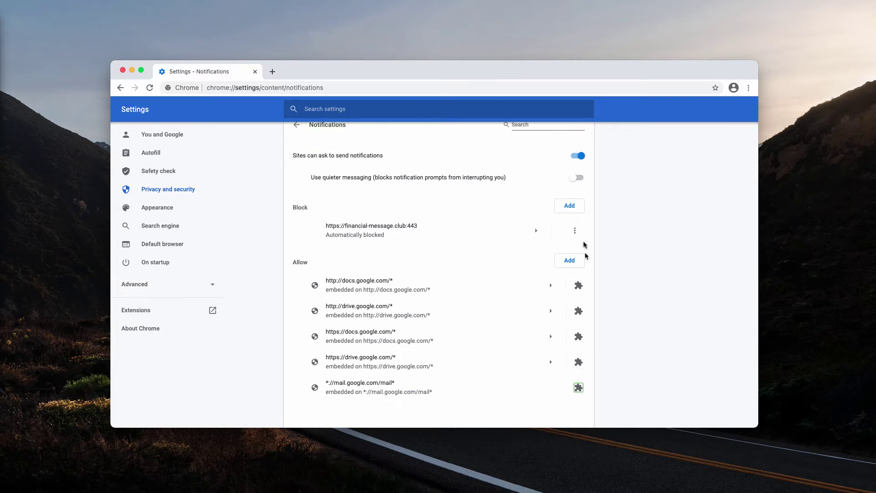
click(575, 230)
click(557, 260)
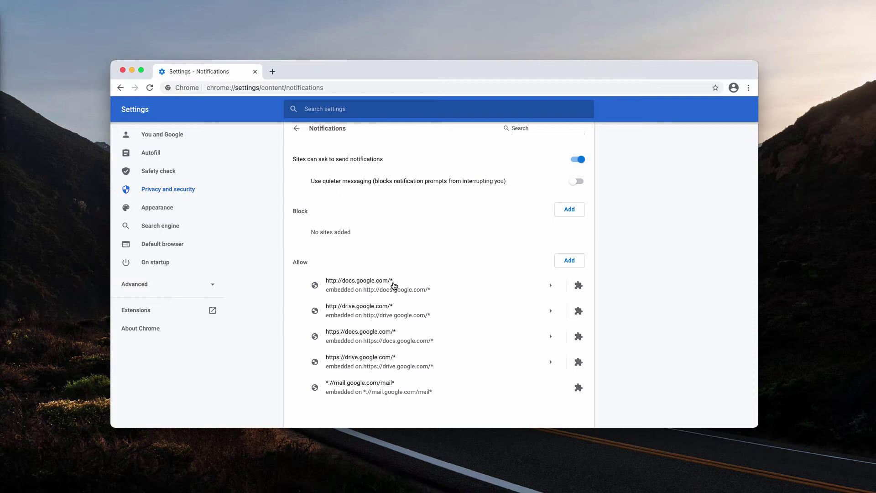
click(382, 90)
text(combocleaner.com)
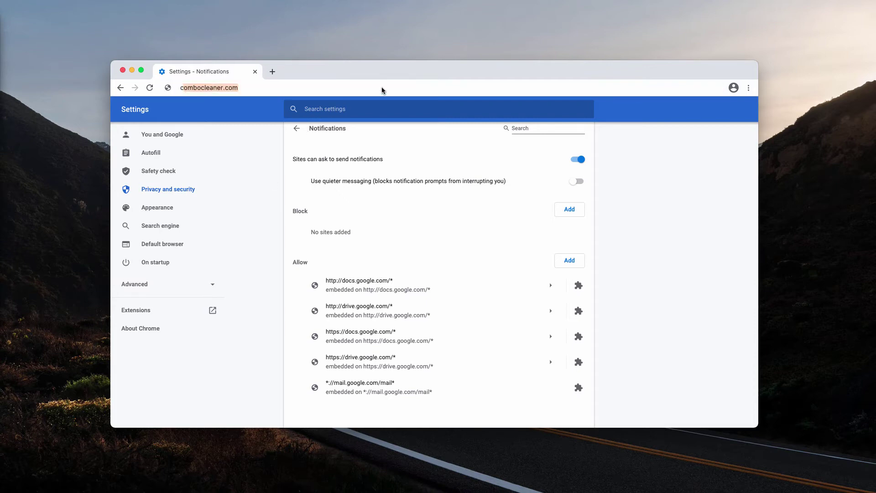
Load combocleaner.com and reveal the site's full web address.
key(Return)
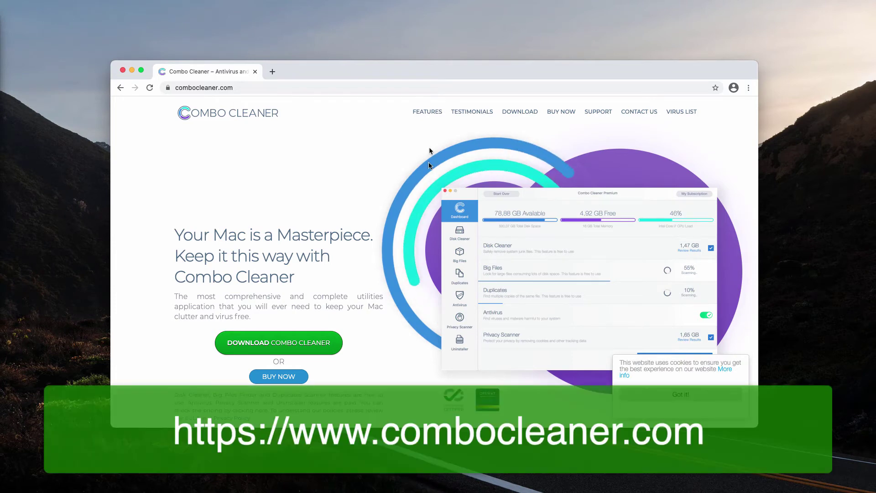
click(175, 88)
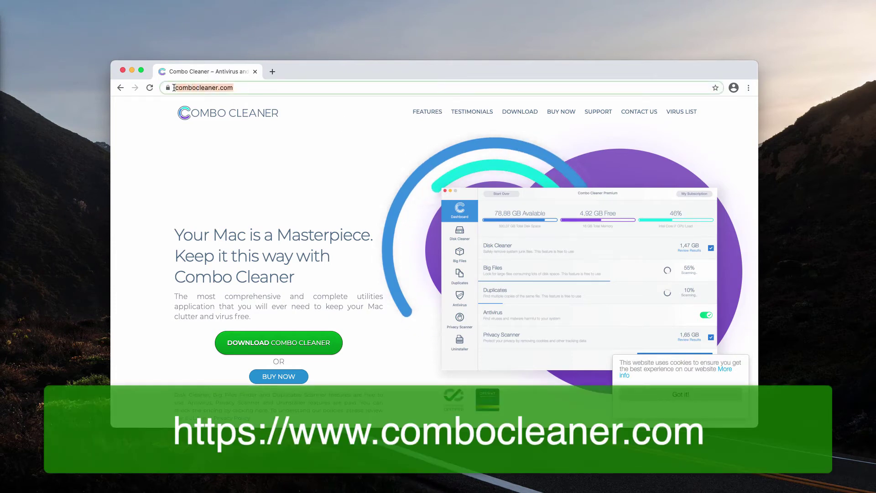
key(Right)
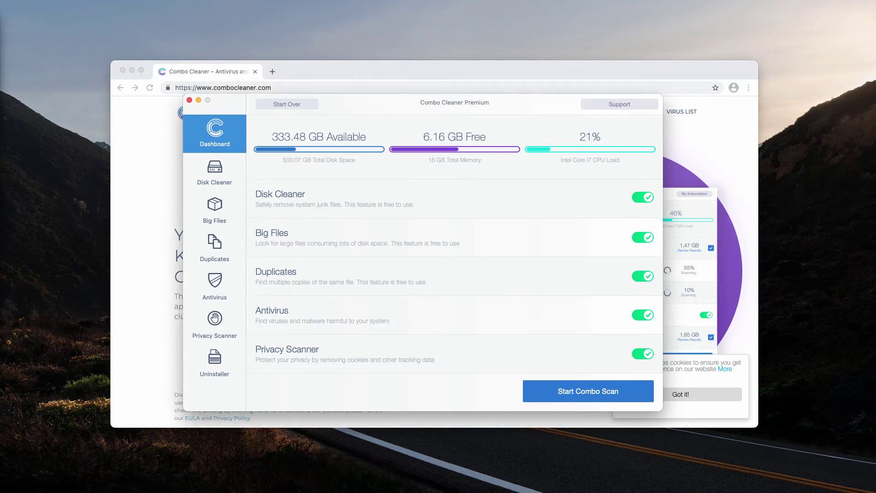
Set Antivirus to Full Scan and run Start Combo Scan from the Dashboard.
click(211, 286)
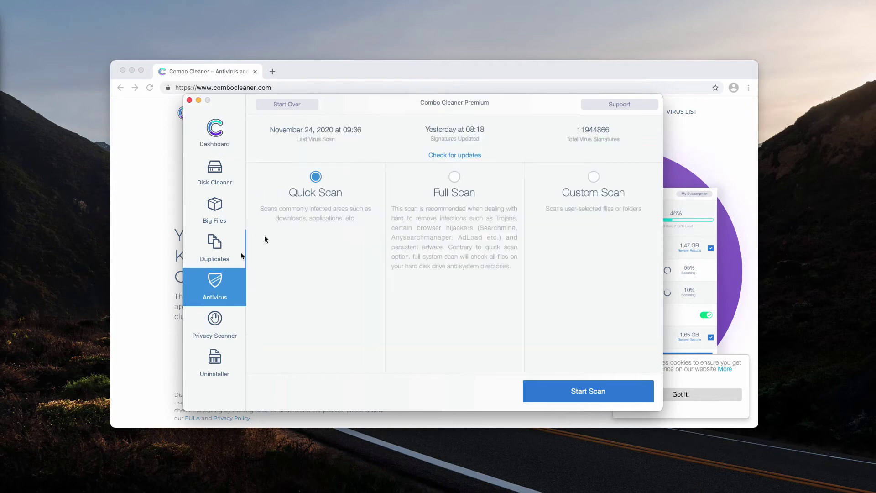
click(453, 179)
click(218, 134)
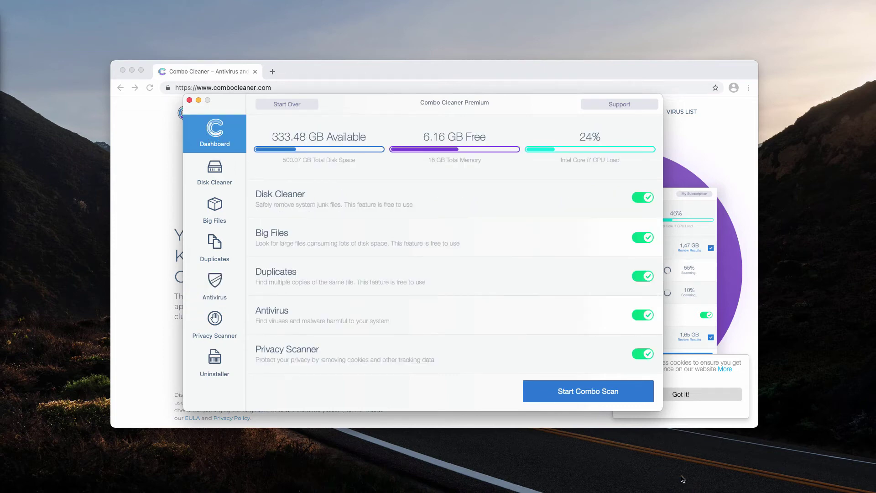
click(607, 391)
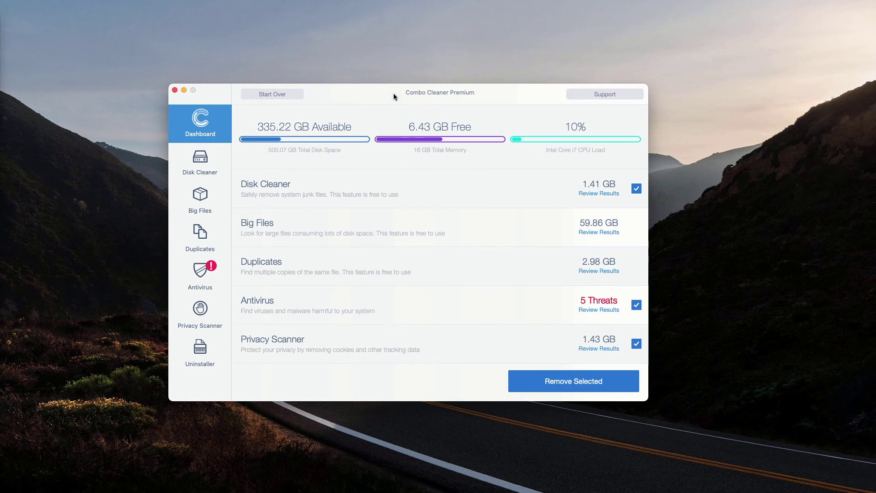
Open Review Results for the Antivirus threats on the Dashboard.
drag(393, 93, 395, 93)
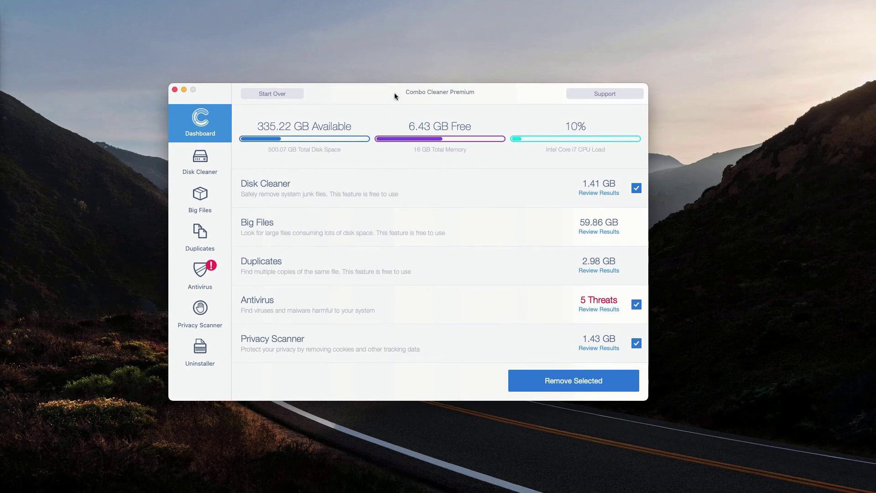
click(602, 309)
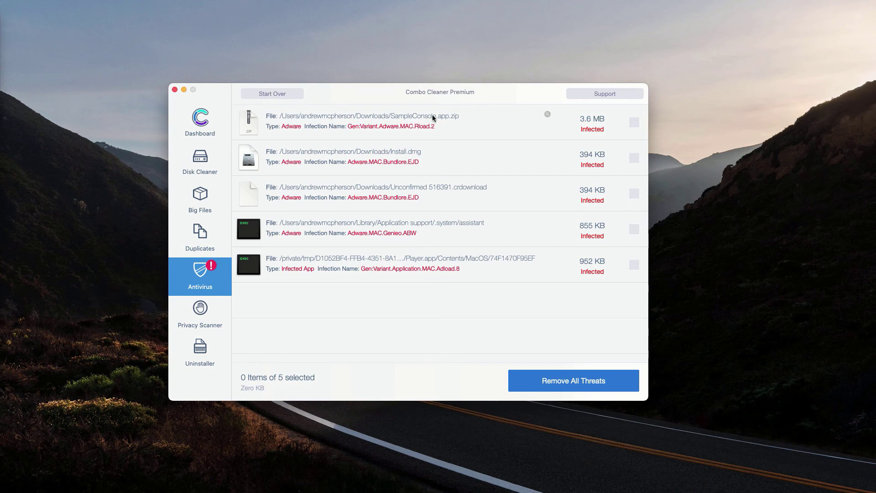
mouse_move(438, 121)
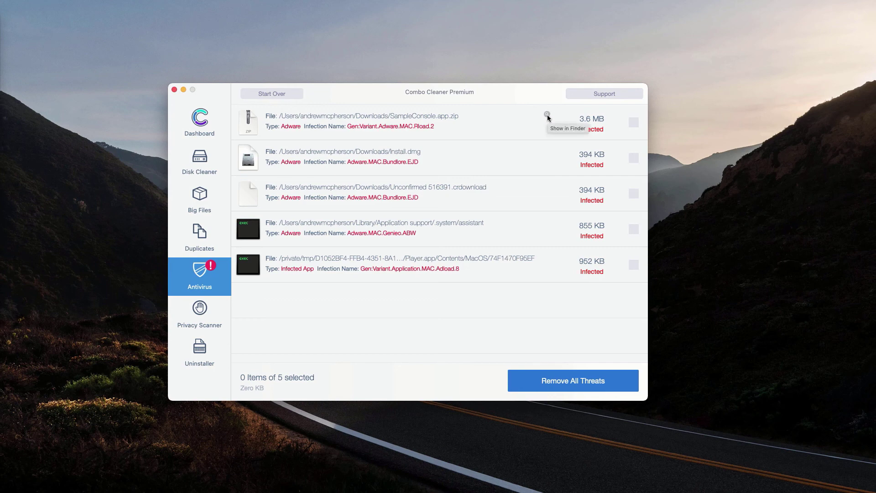
Reveal SampleConsole.app.zip in Finder, move it to the Trash, and close Downloads.
click(547, 116)
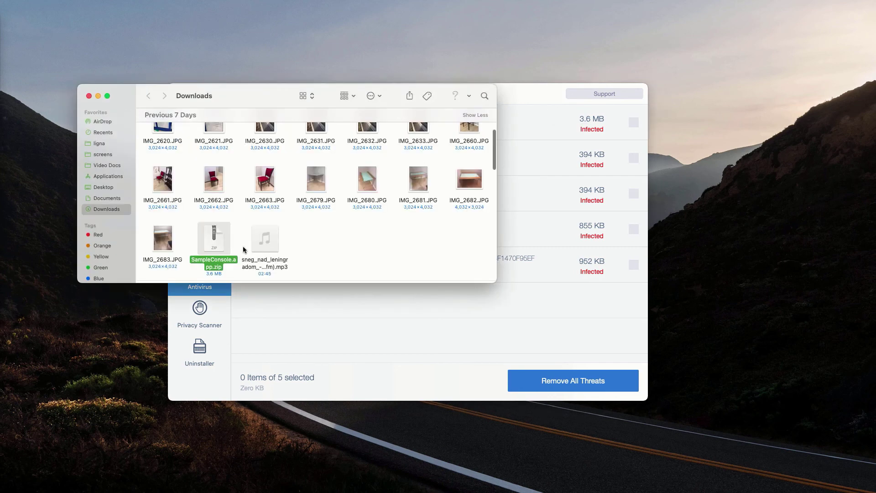
right_click(217, 243)
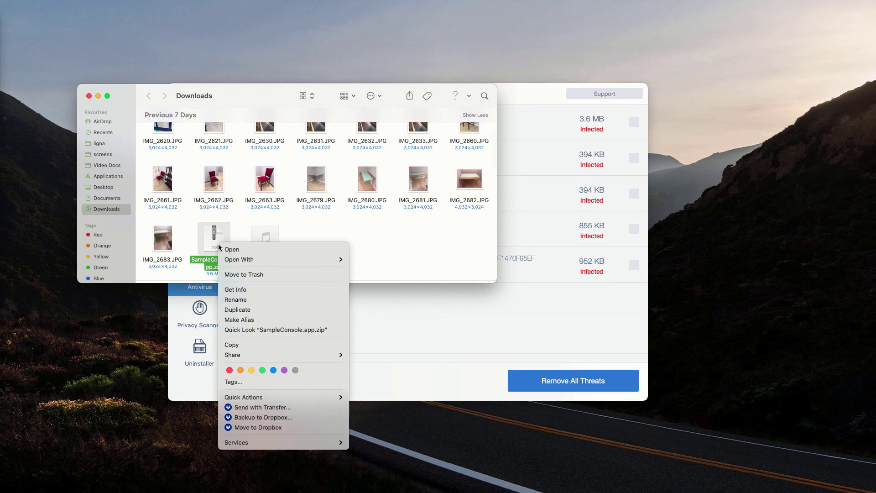
click(251, 274)
click(88, 96)
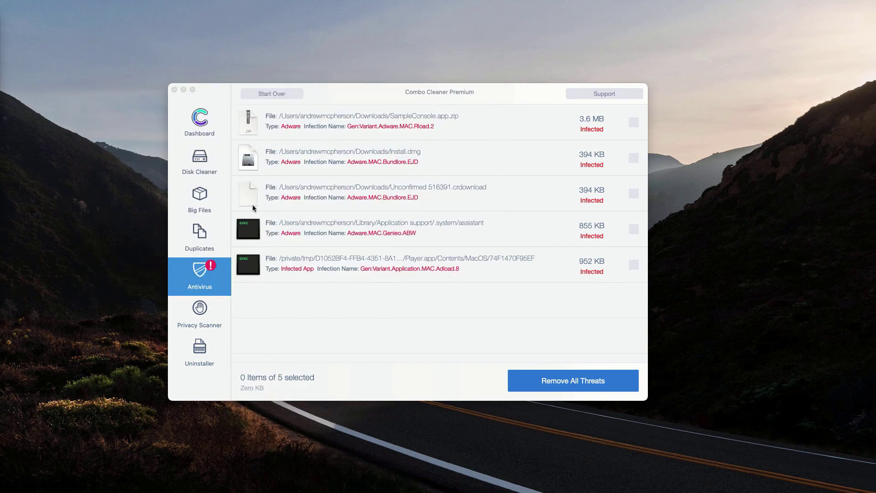
click(486, 96)
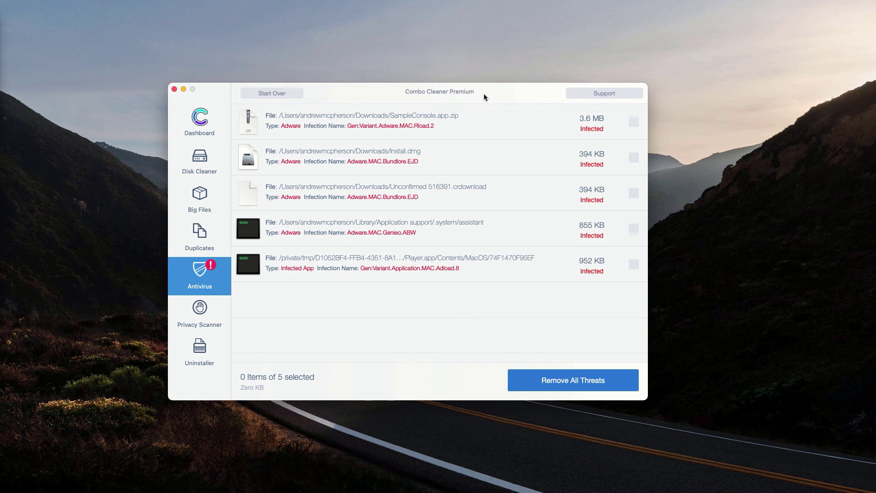
drag(484, 94, 479, 94)
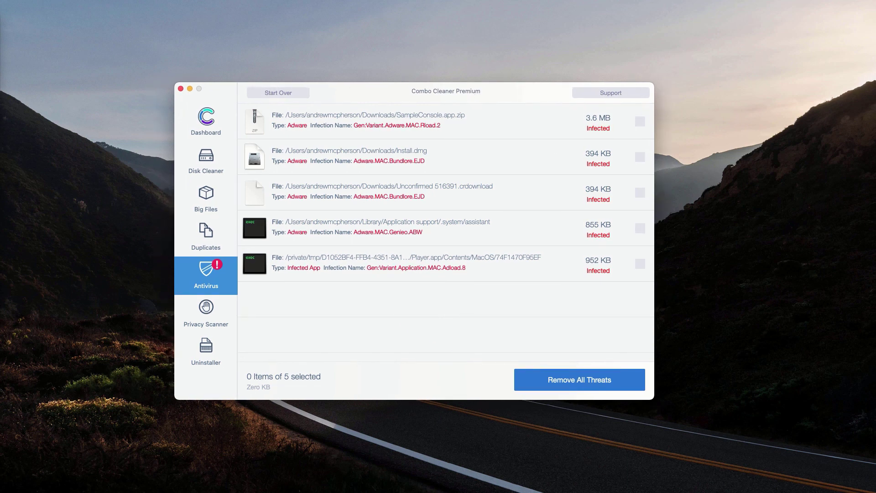